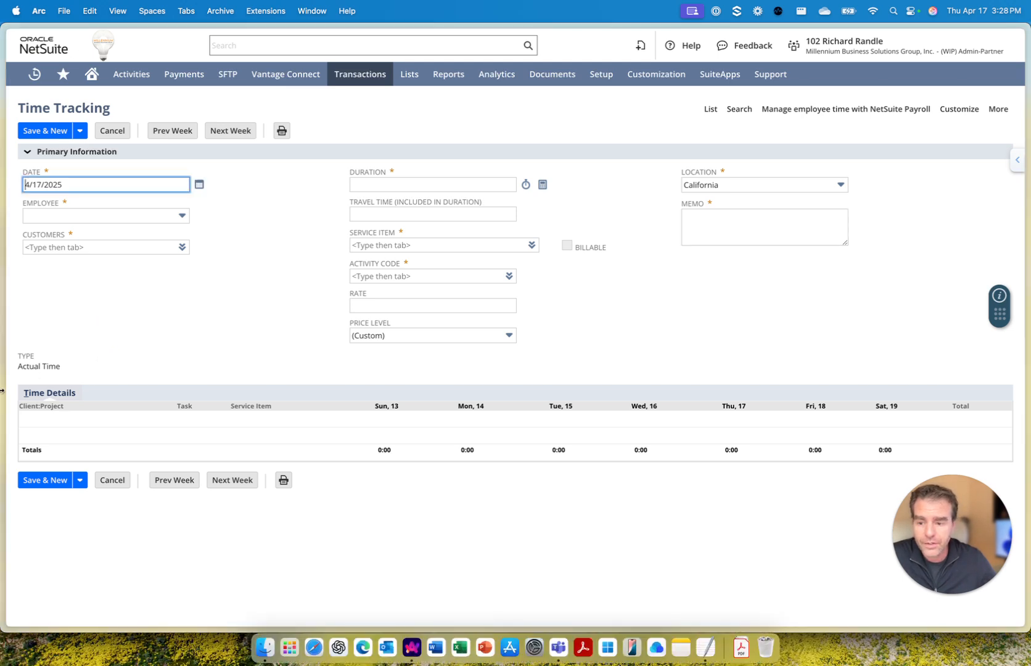
- Switch to the Cohere chat page, preview its tool-use mode, and return to Just Chat mode
mouse_move(37, 484)
left_click(54, 463)
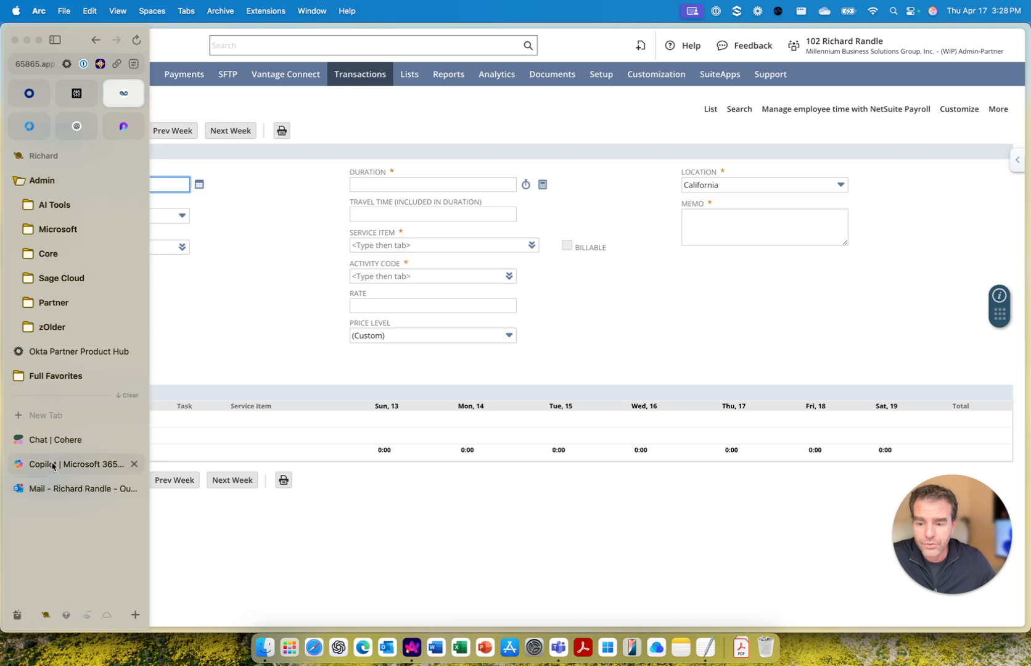
left_click(58, 443)
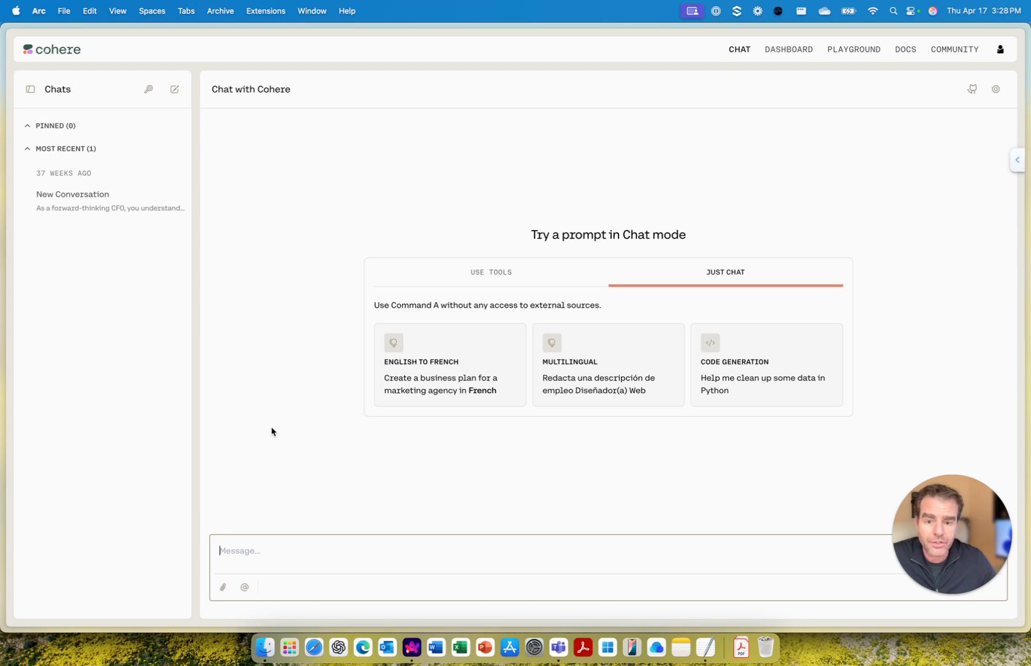
left_click(493, 274)
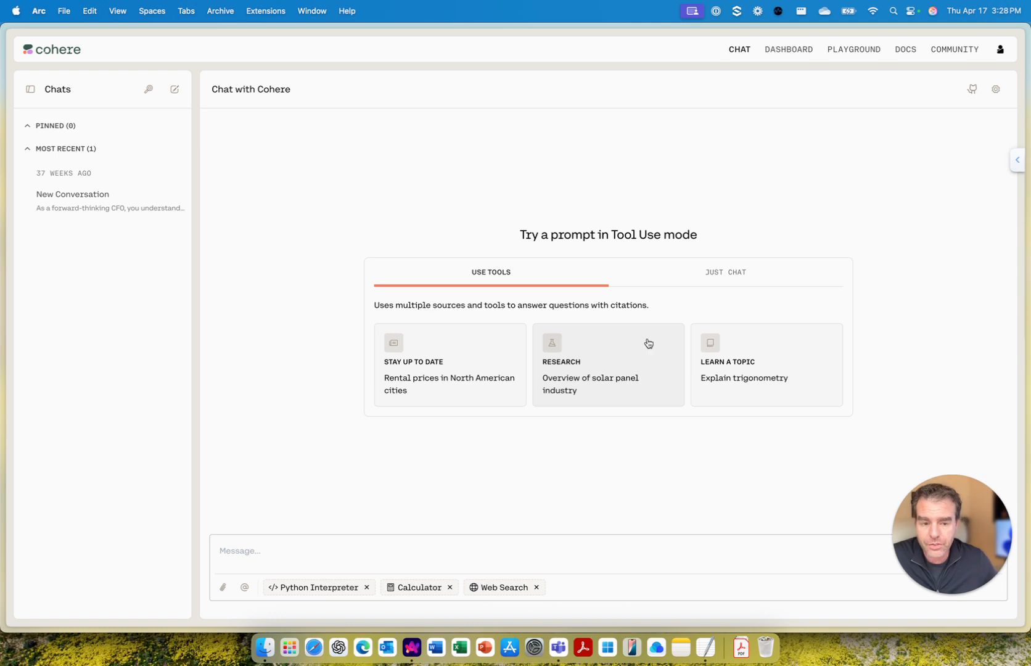
left_click(734, 273)
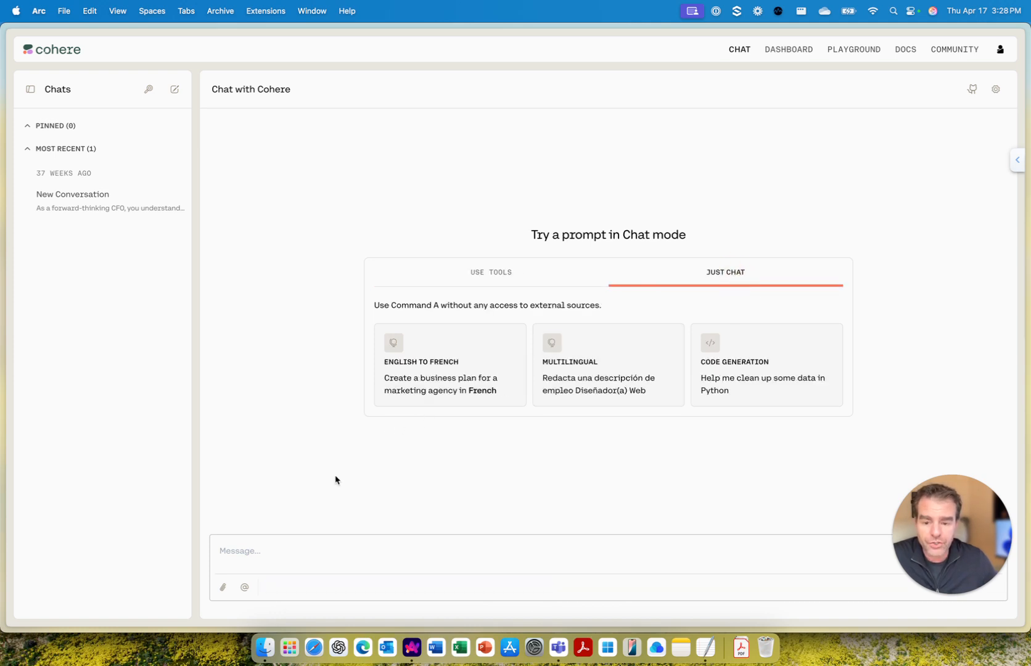
- Send Cohere the prompt "Help me make a PowerShell script to update a bunch of user passwords in OFfice 365"
left_click(239, 549)
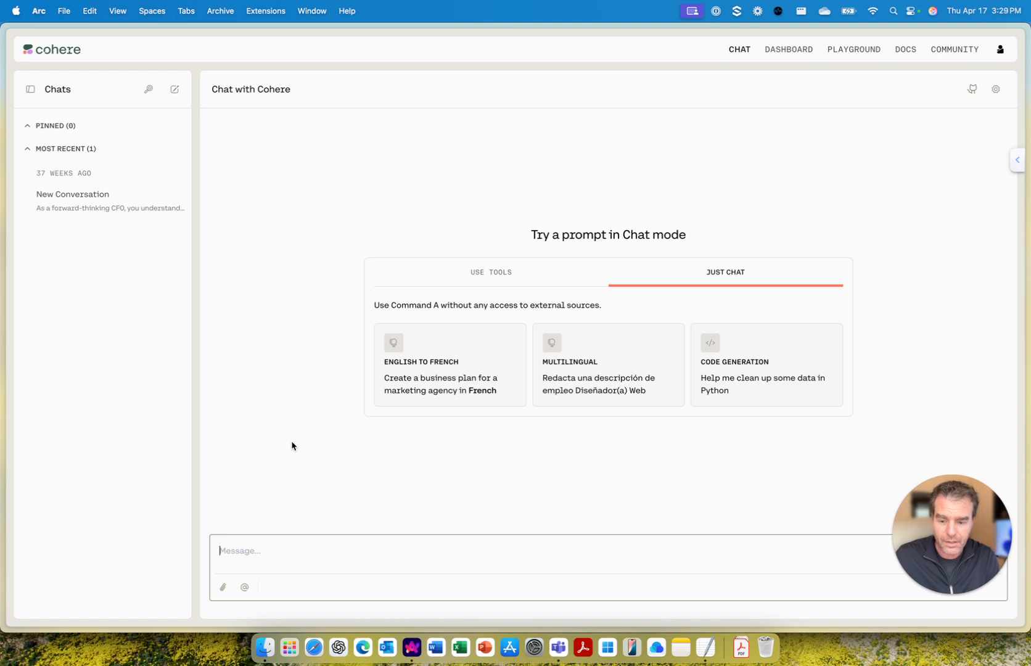
type("Help me ")
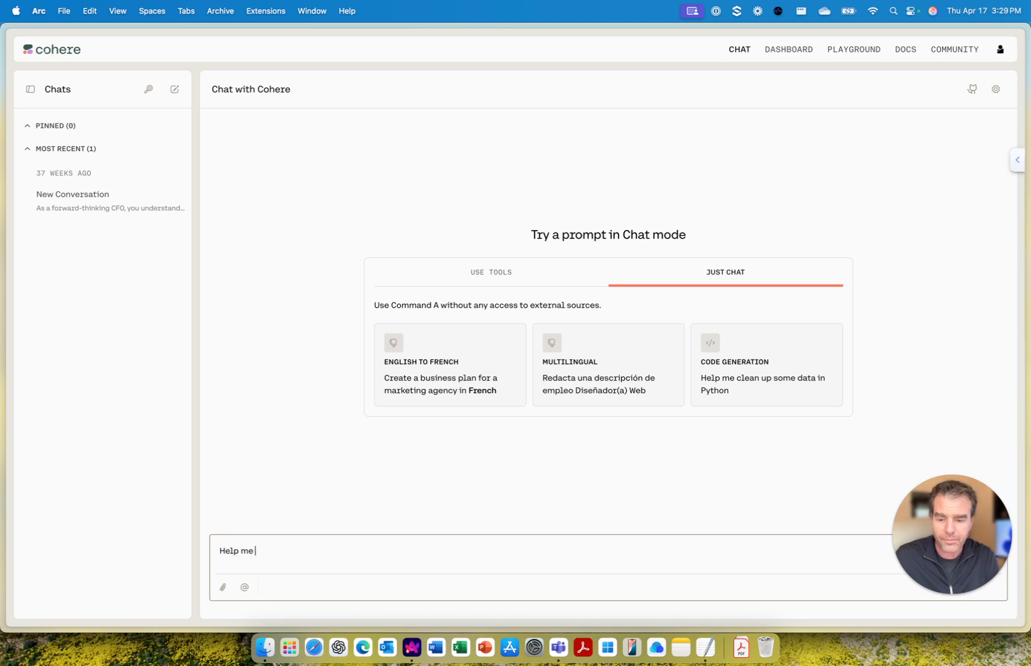
type("make a Pow")
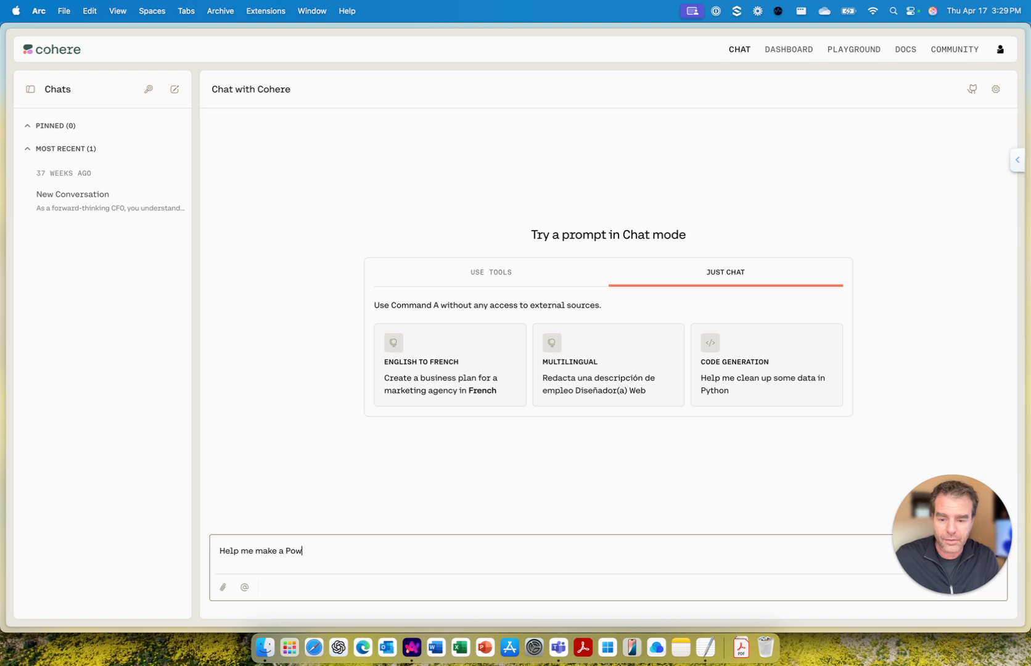
type("erShell script to upd")
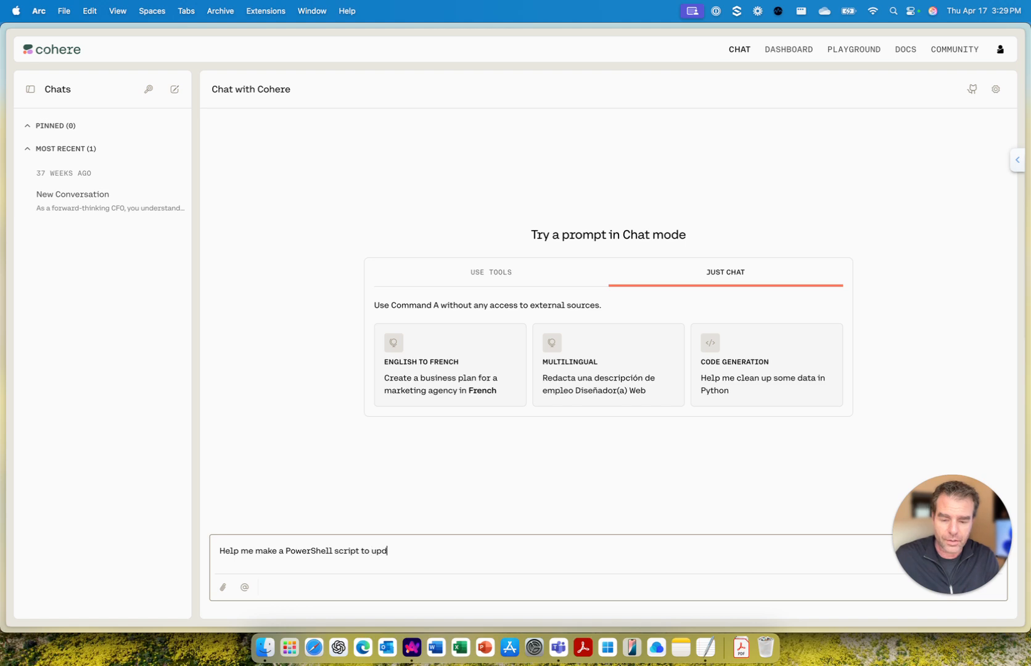
type("ate a pa")
key("BackSpace")
key("BackSpace")
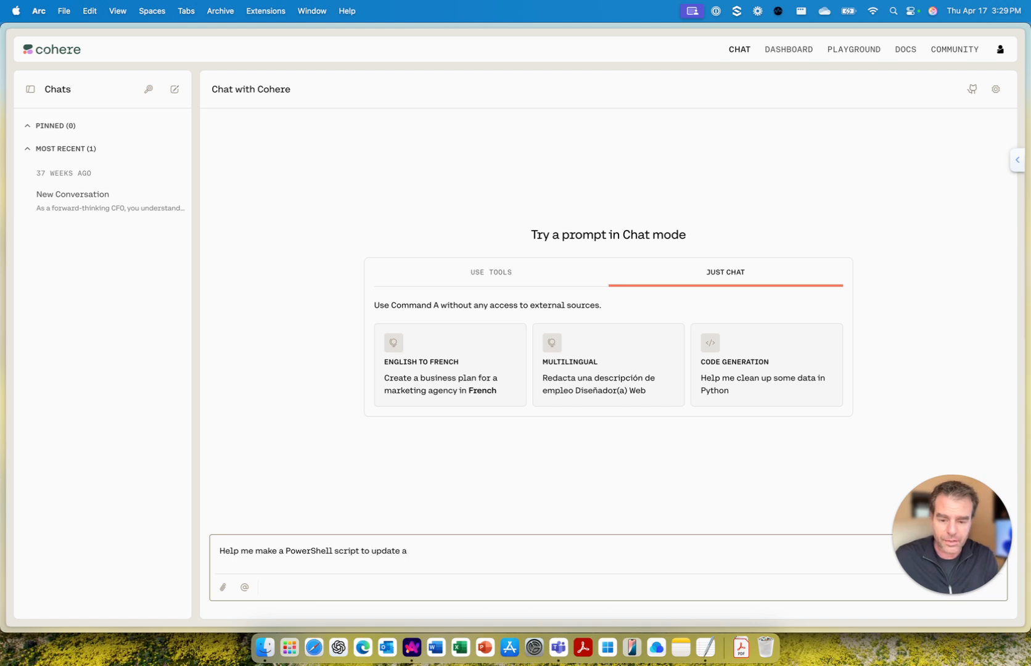
type("bunch of user passwords")
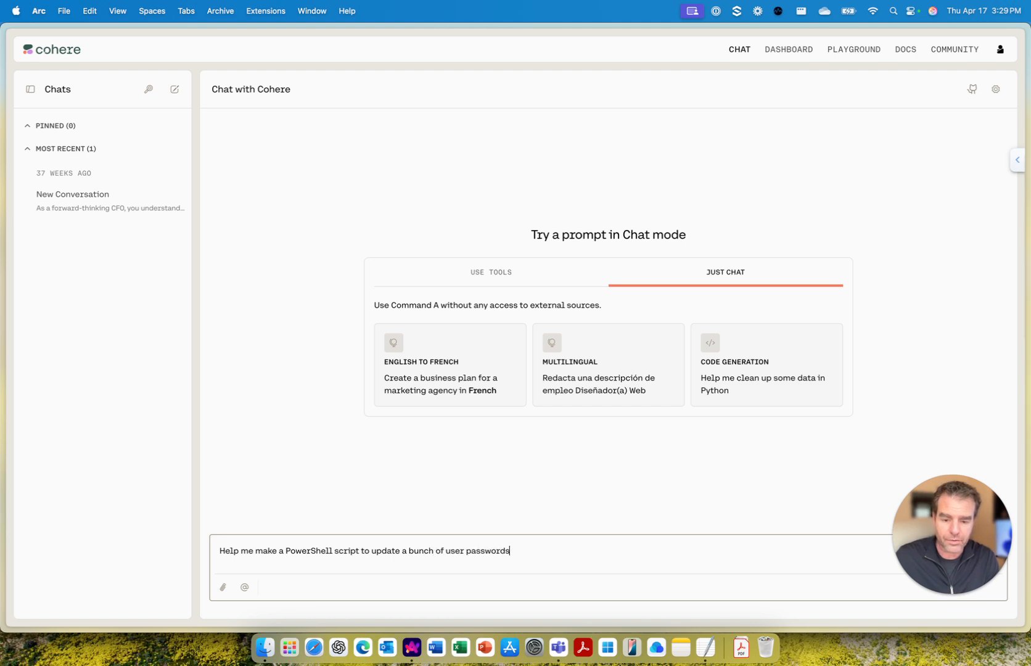
type(" in OFfice 3")
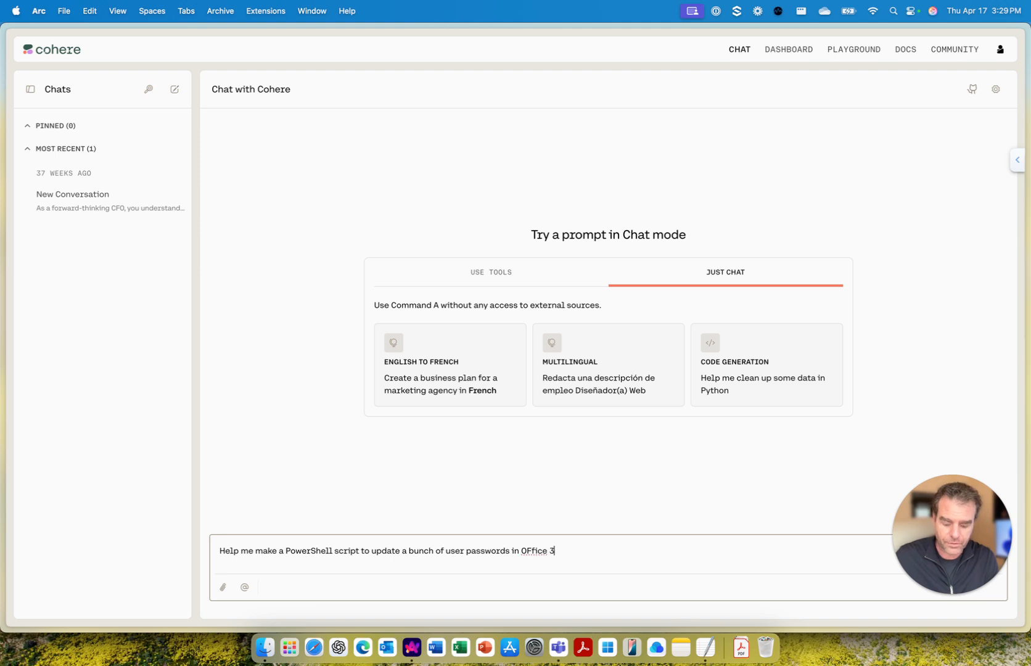
type("65")
key("Return")
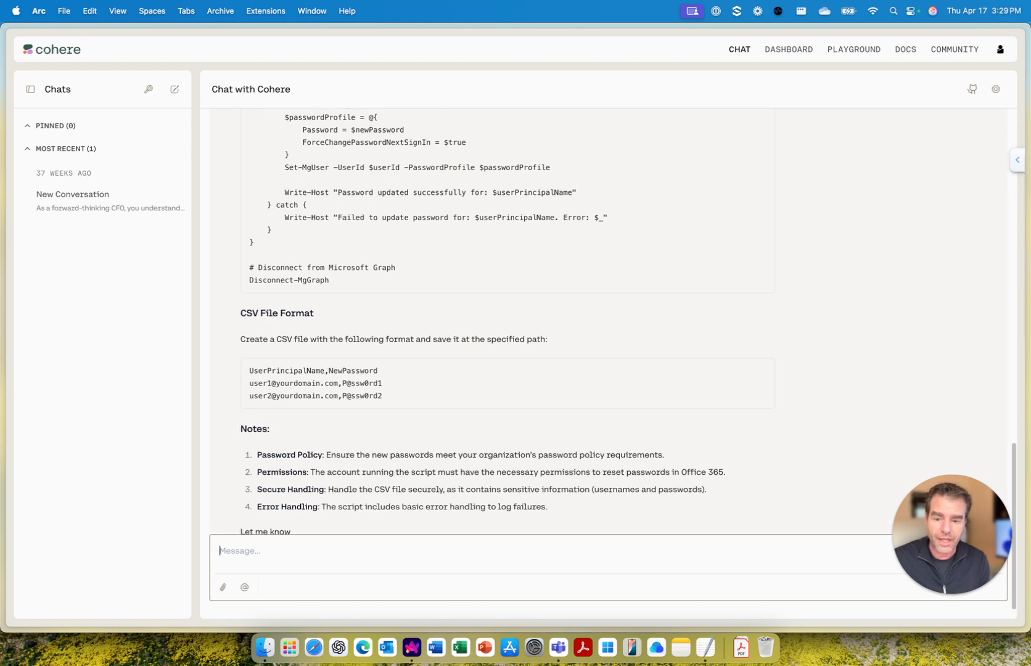
- Switch back to the NetSuite time tracking form and select the signed-in user as the employee
mouse_move(2, 385)
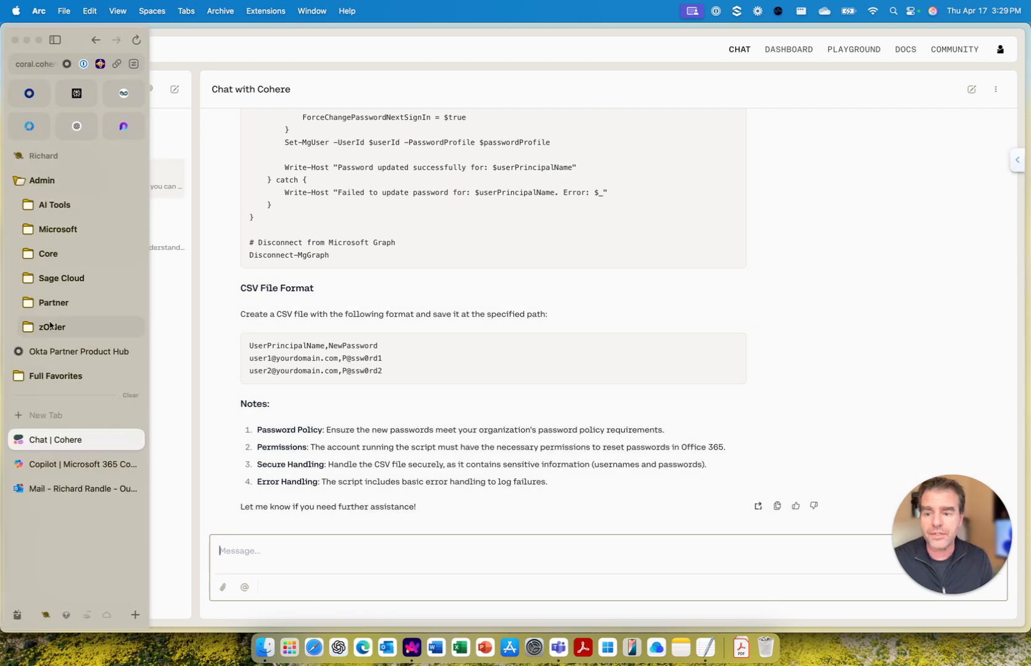
left_click(124, 93)
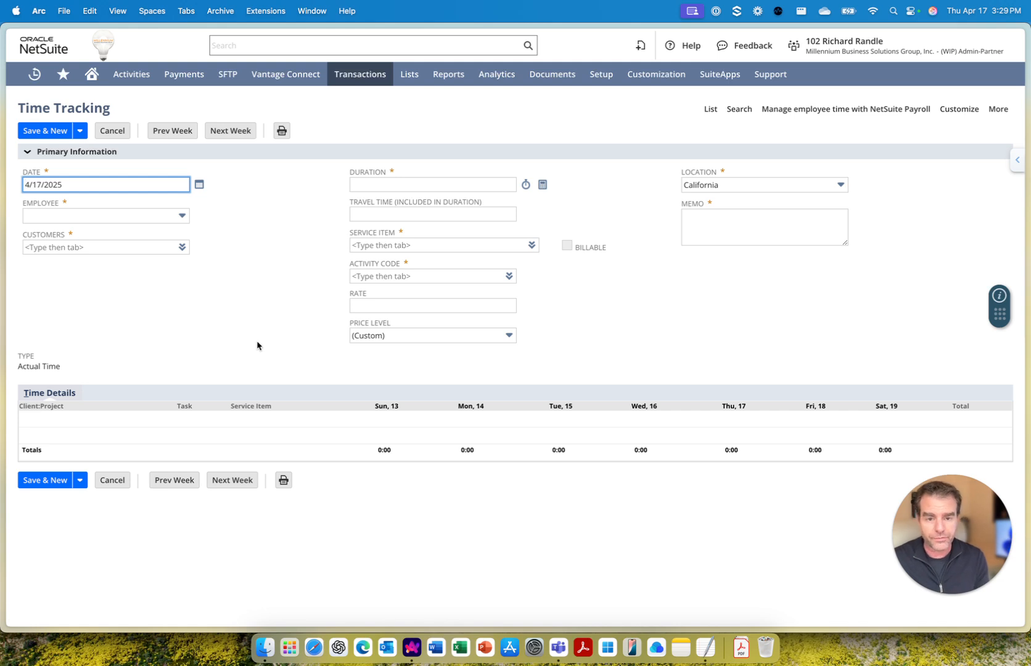
left_click(135, 211)
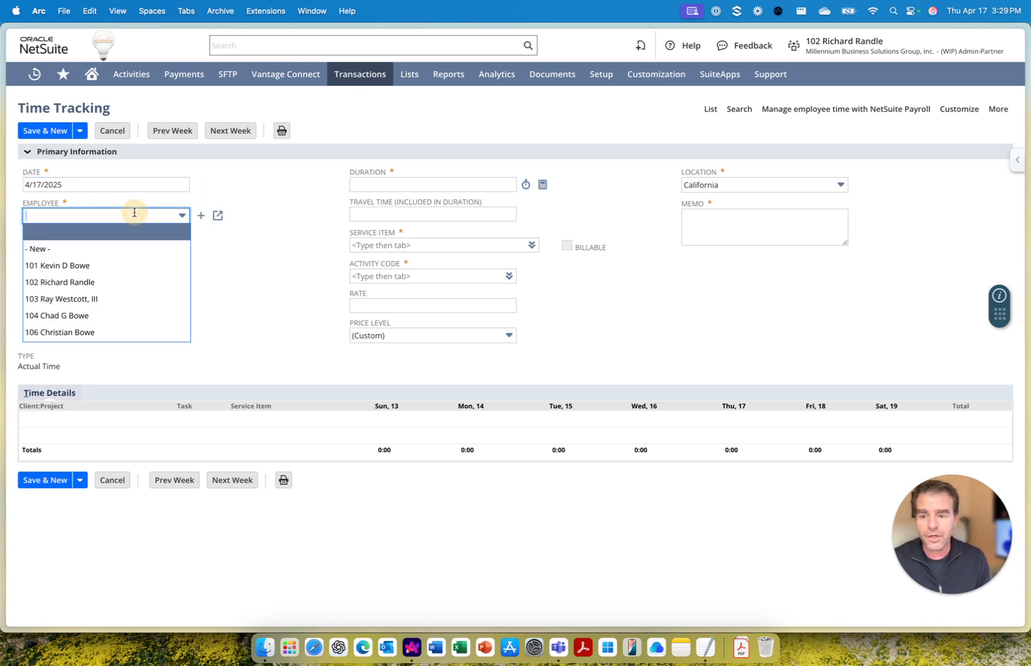
left_click(120, 276)
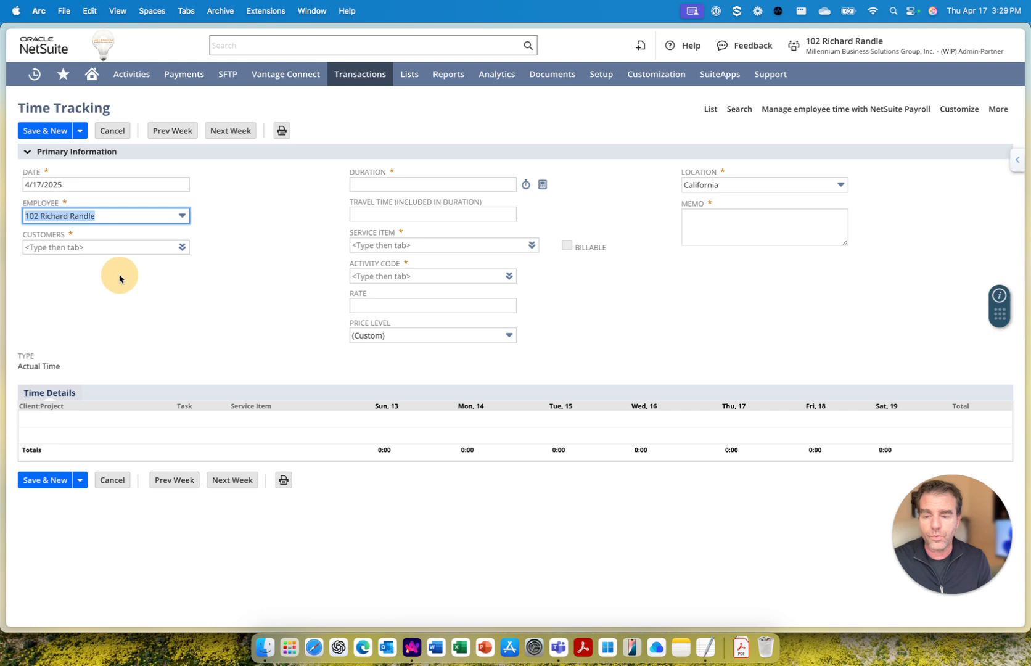
- Set the time entry's customer to MBSG and its duration to 2 hours, leaving travel time blank
left_click(136, 245)
type("mbsg")
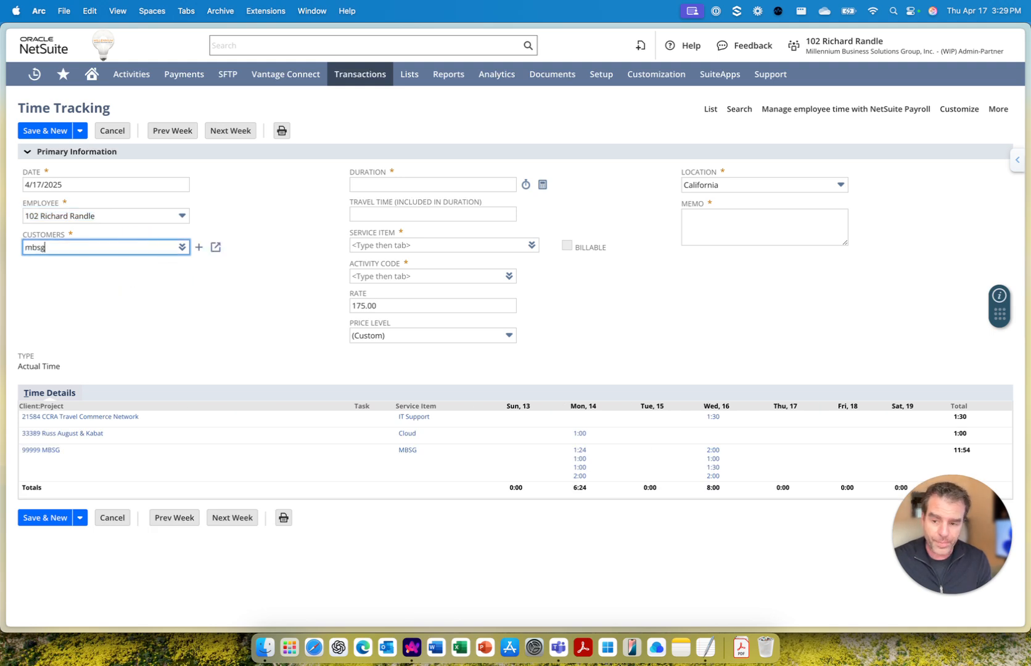
key("Tab")
type("2")
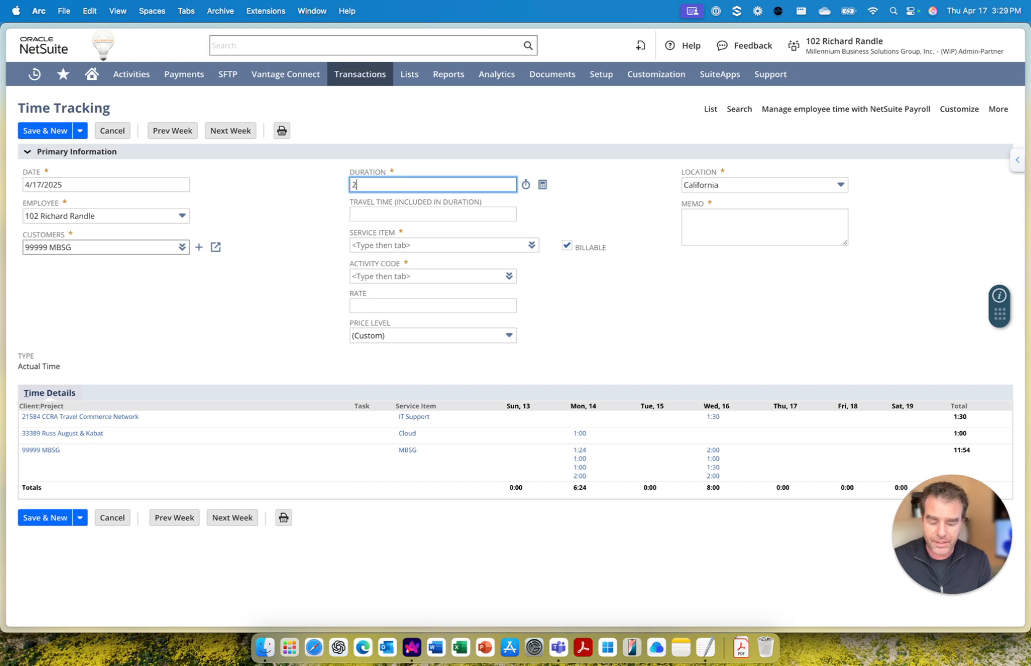
key("Tab")
key("Tab")
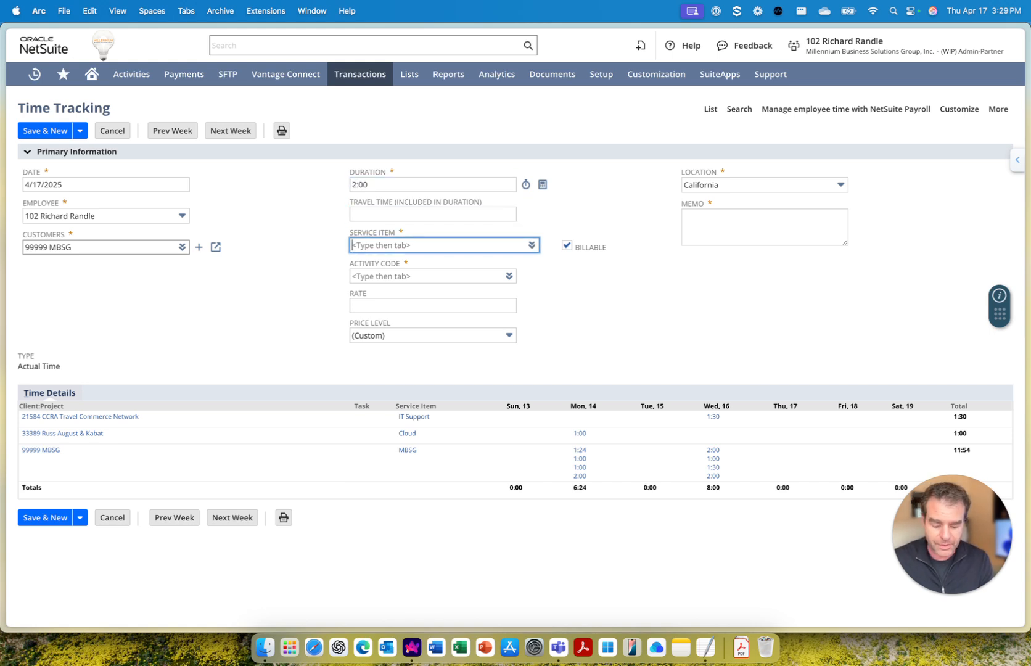
- Set the service item to MBSG and mark the time entry as not billable
type("mbsg")
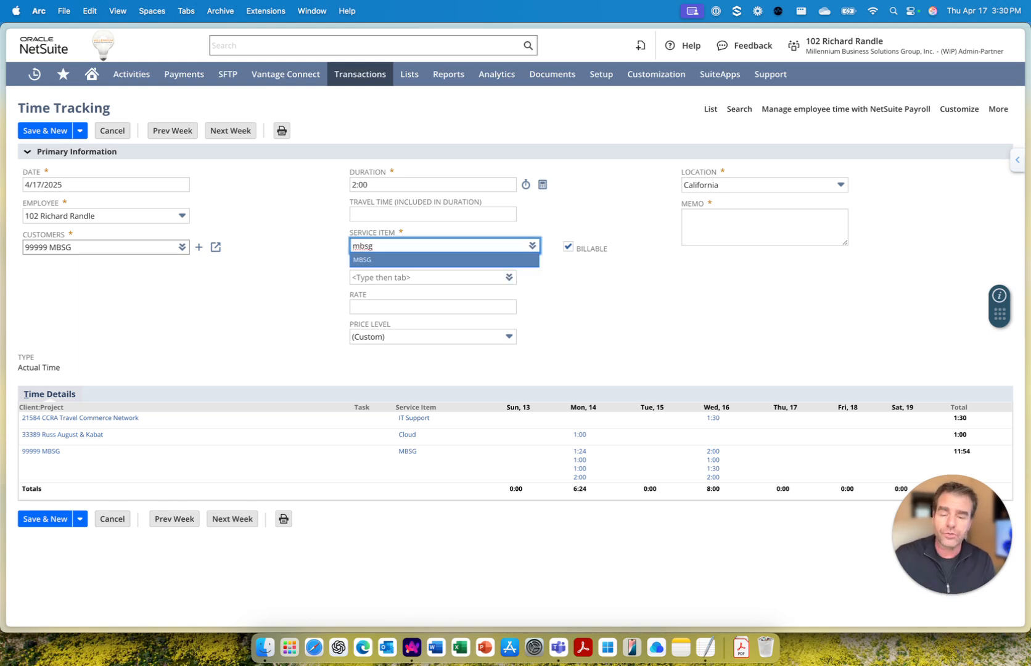
left_click(245, 269)
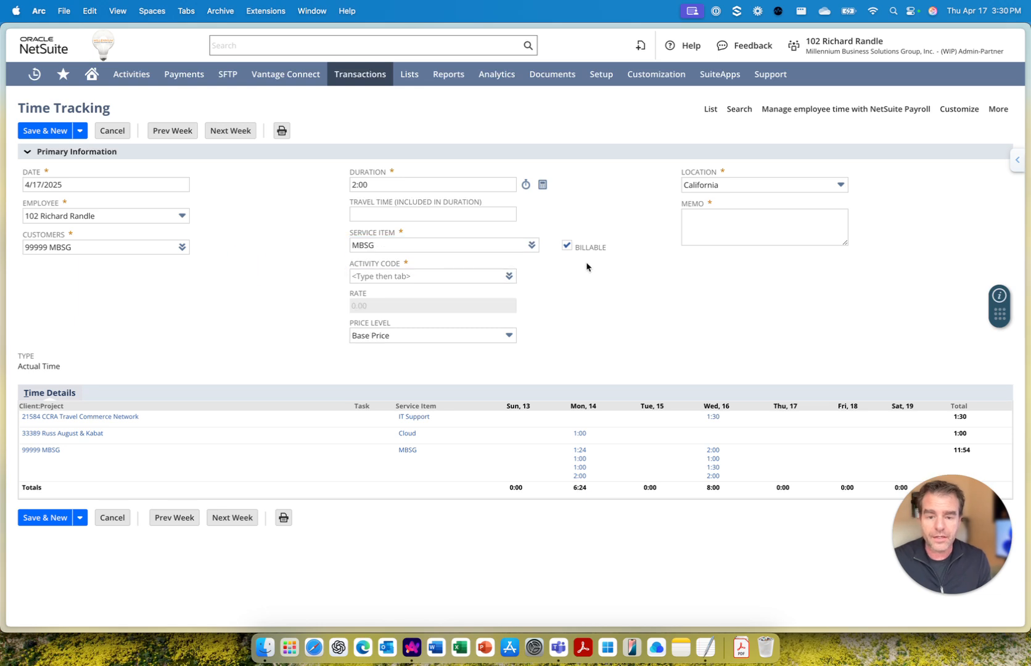
left_click(567, 245)
- Find activity codes with 02 and assign 02 Business Development (includes pre-sales) to the time entry
left_click(404, 275)
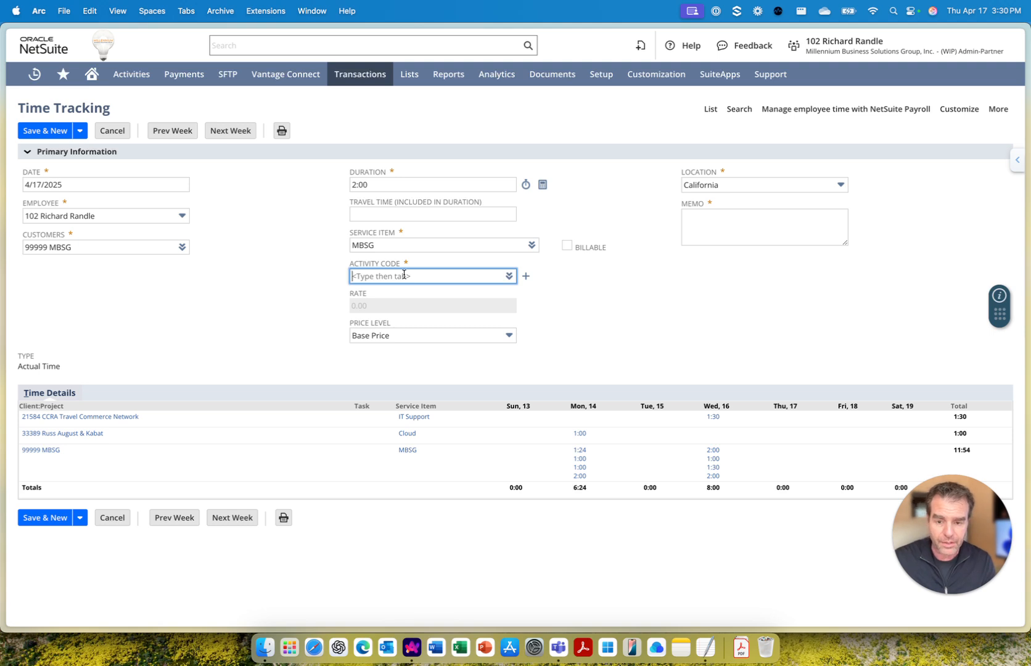
type("mktg")
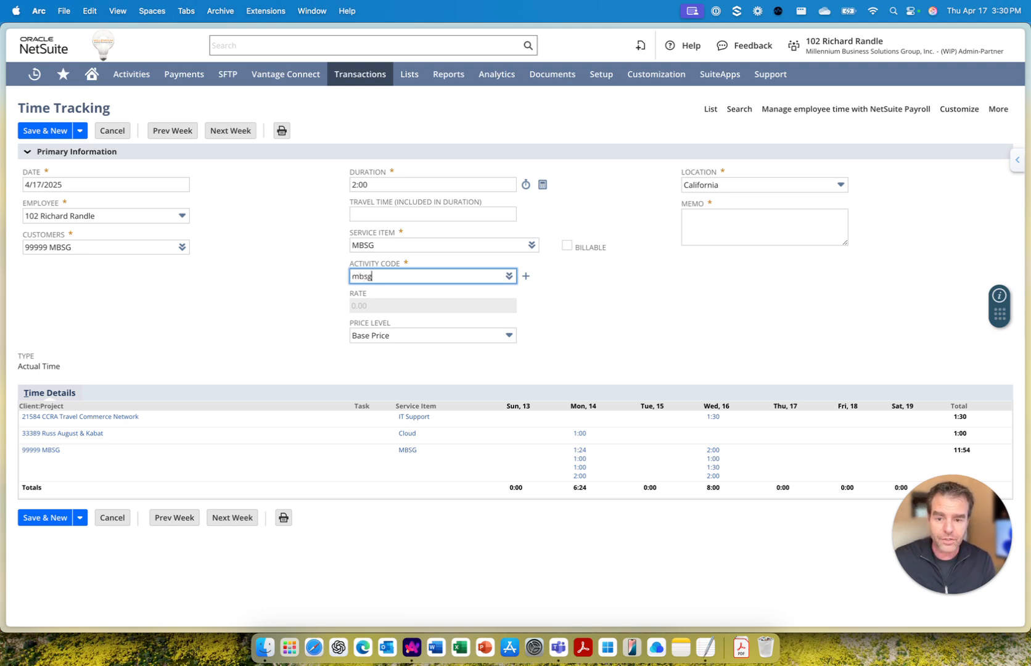
key("BackSpace")
key("BackSpace")
key("BackSpace")
key("BackSpace")
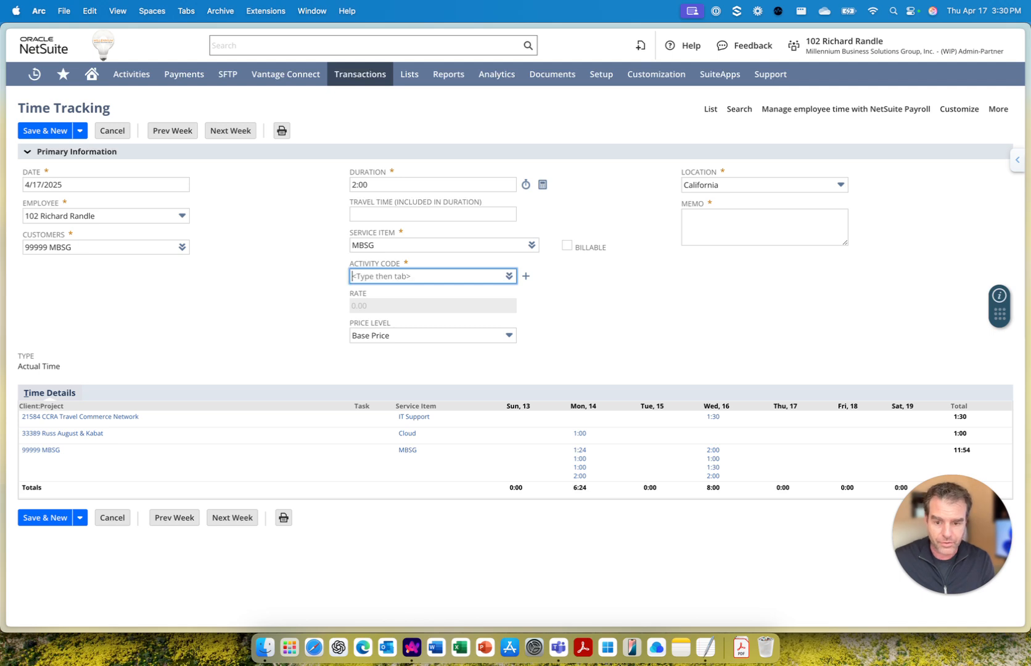
type("02")
key("Tab")
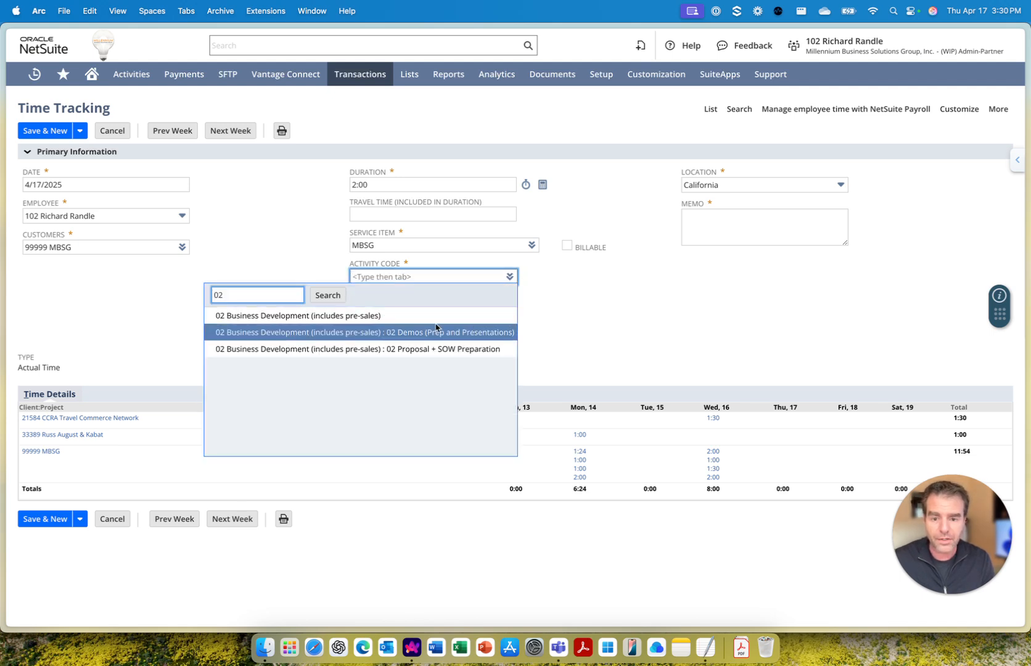
left_click(400, 316)
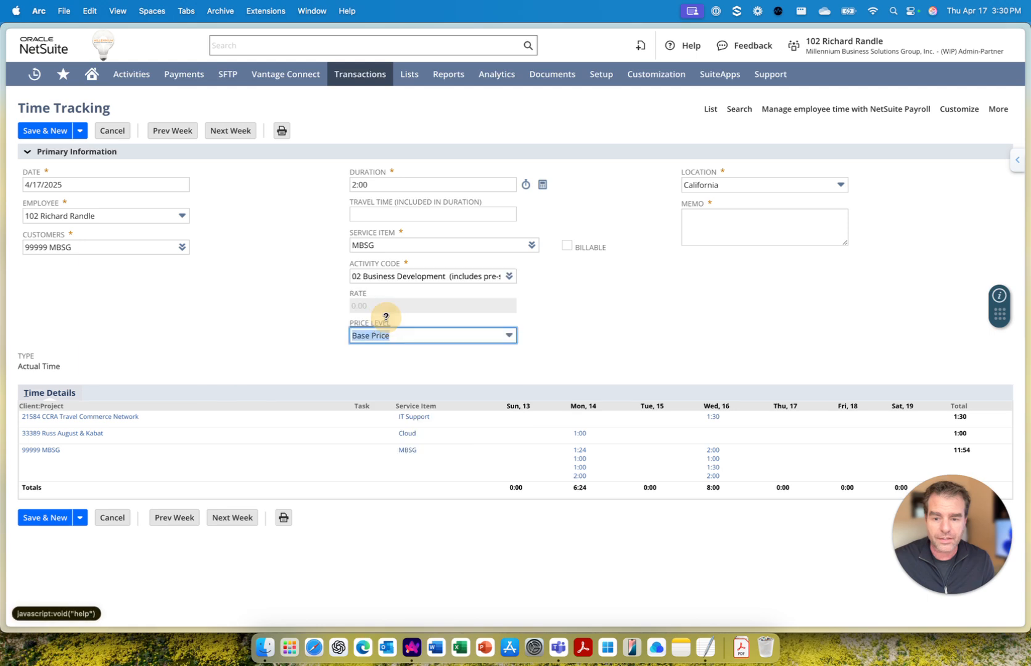
- Enter the memo "Remote assist customer with issue having to do with a Office 365 license that did not apply all of the correct feaures."
left_click(754, 225)
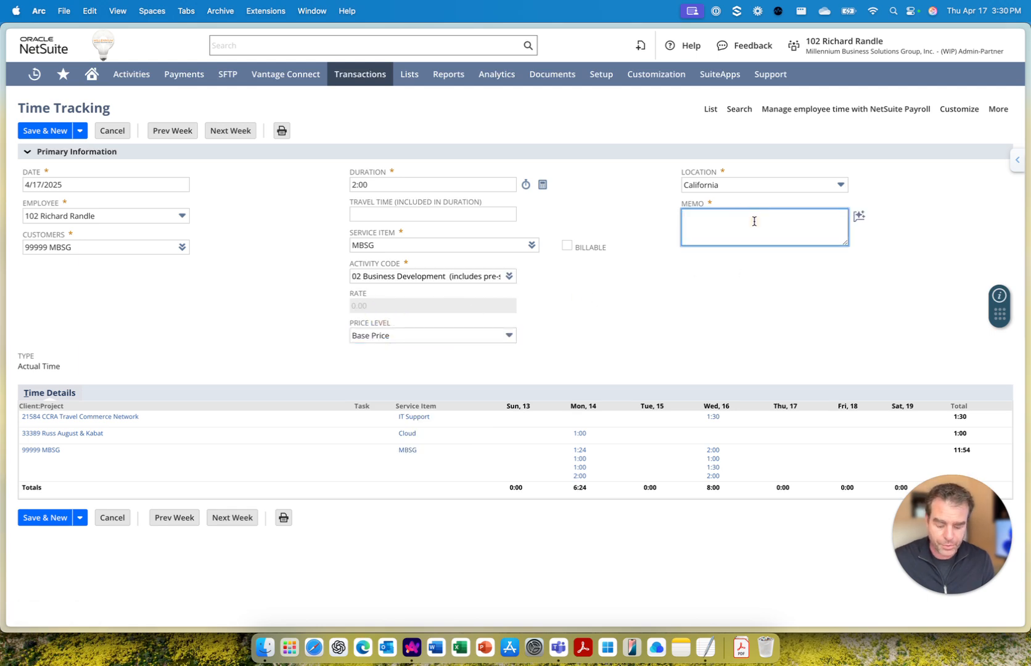
type("Remote assist customer with issue having to do with a Office 365 license that did not apply all of the correct feaures.")
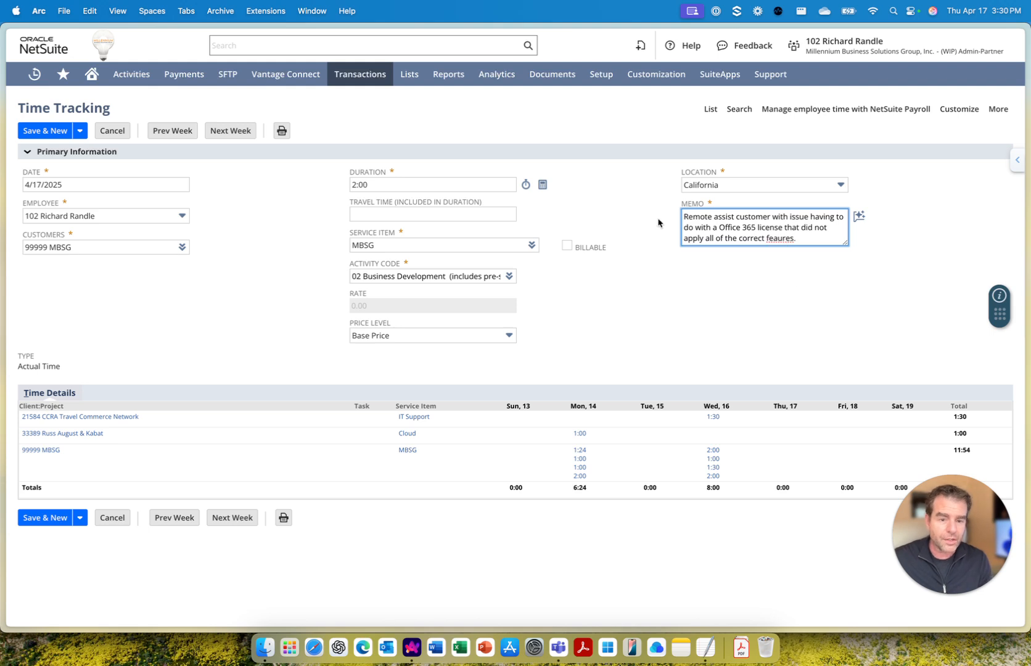
- Enlarge the memo box and rewrite the memo with the Clean up text enhancement
left_click_drag(845, 242, 882, 265)
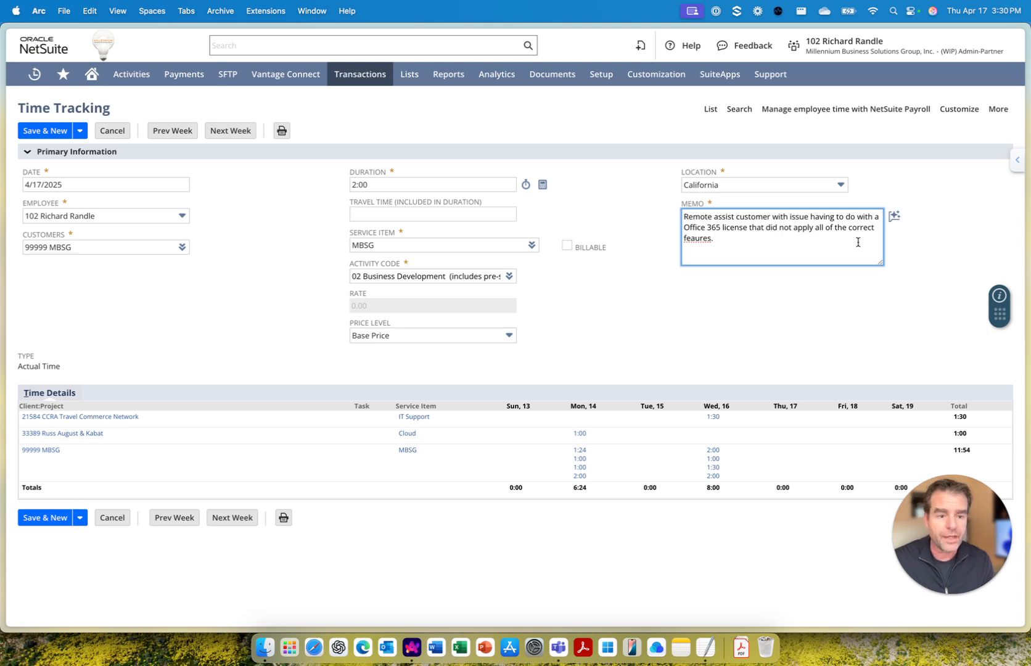
left_click(894, 217)
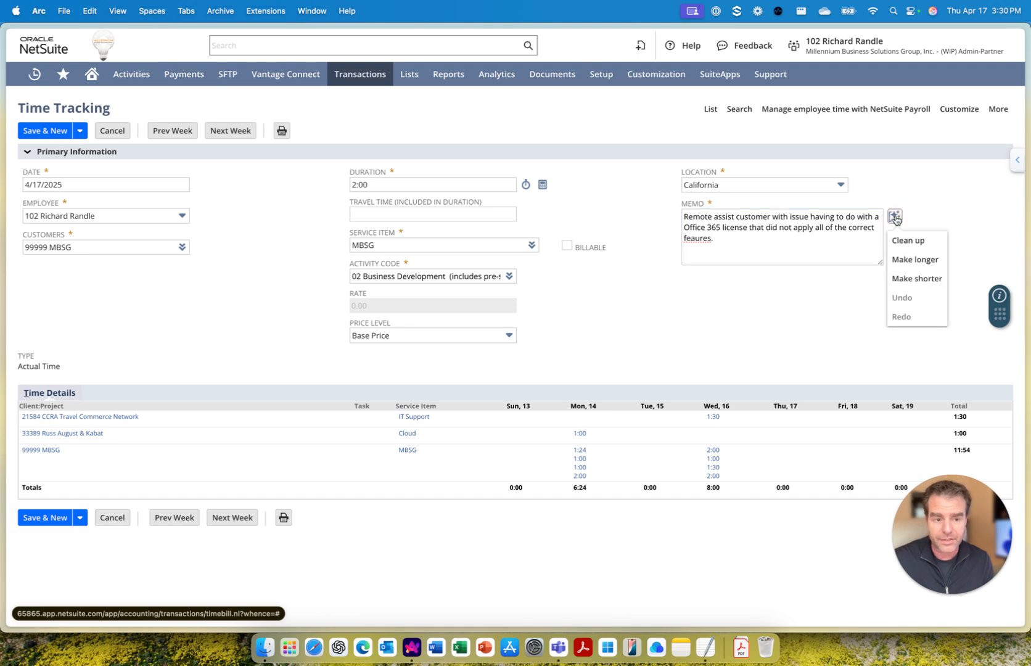
left_click(927, 244)
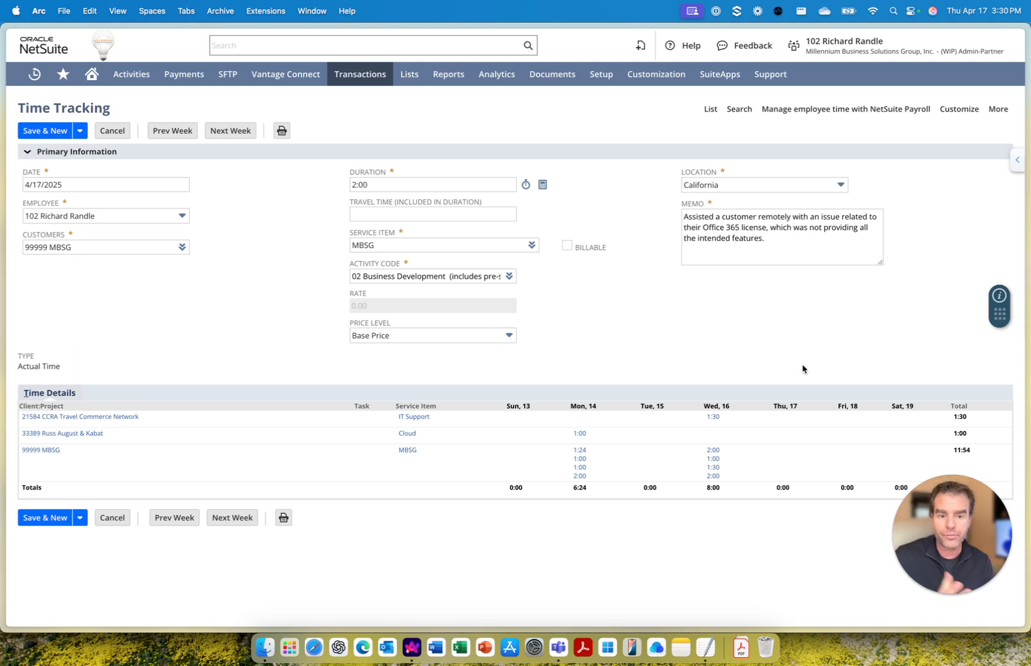
- Expand the memo with the Make longer text enhancement and read through the generated text
mouse_move(829, 264)
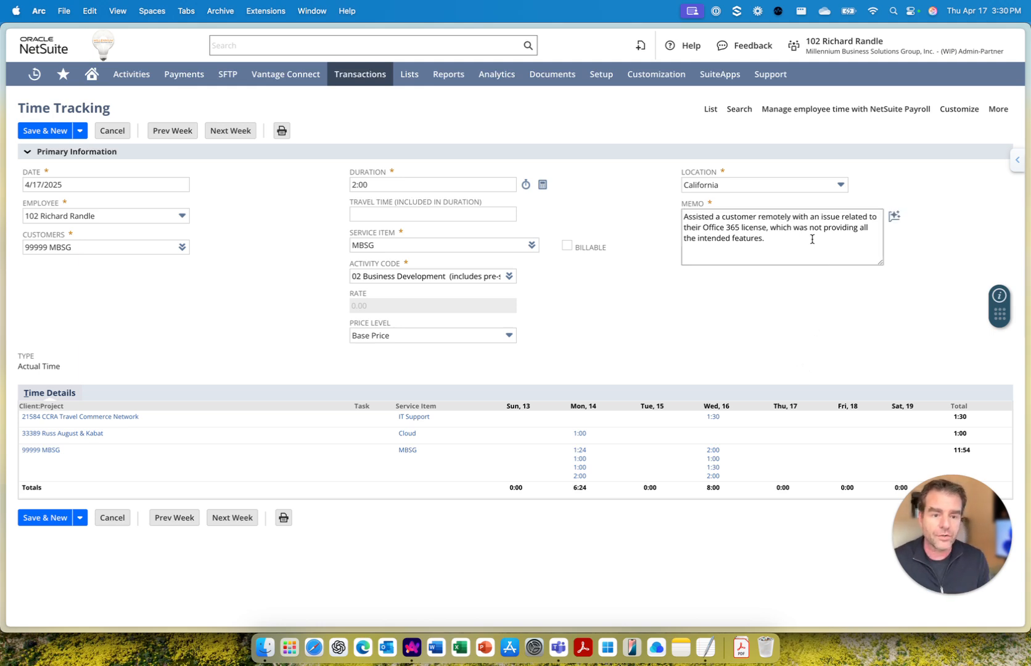
left_click(895, 216)
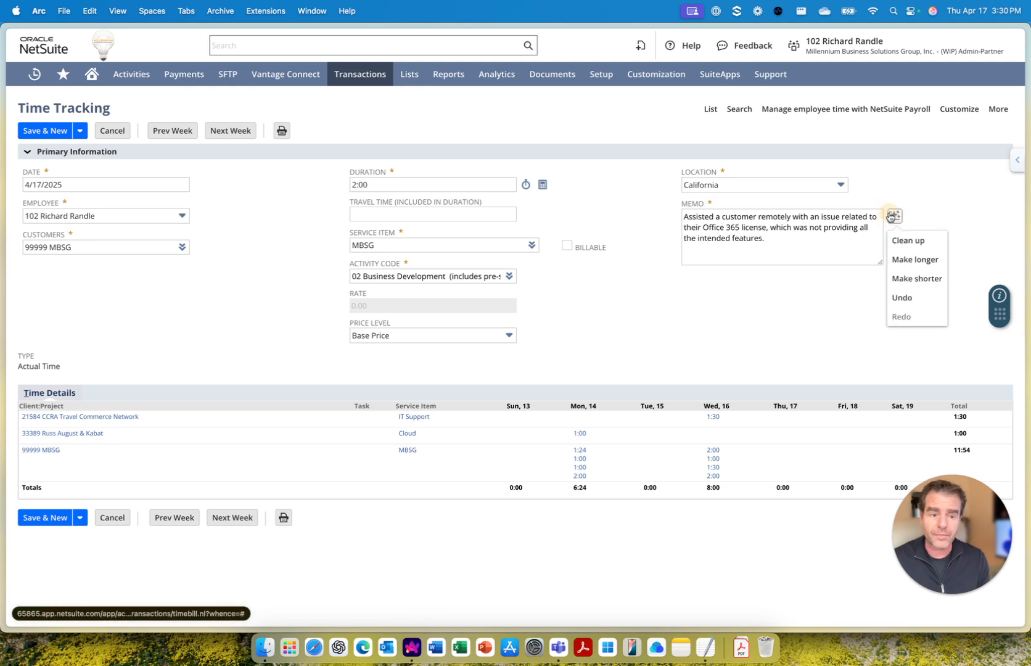
left_click(894, 260)
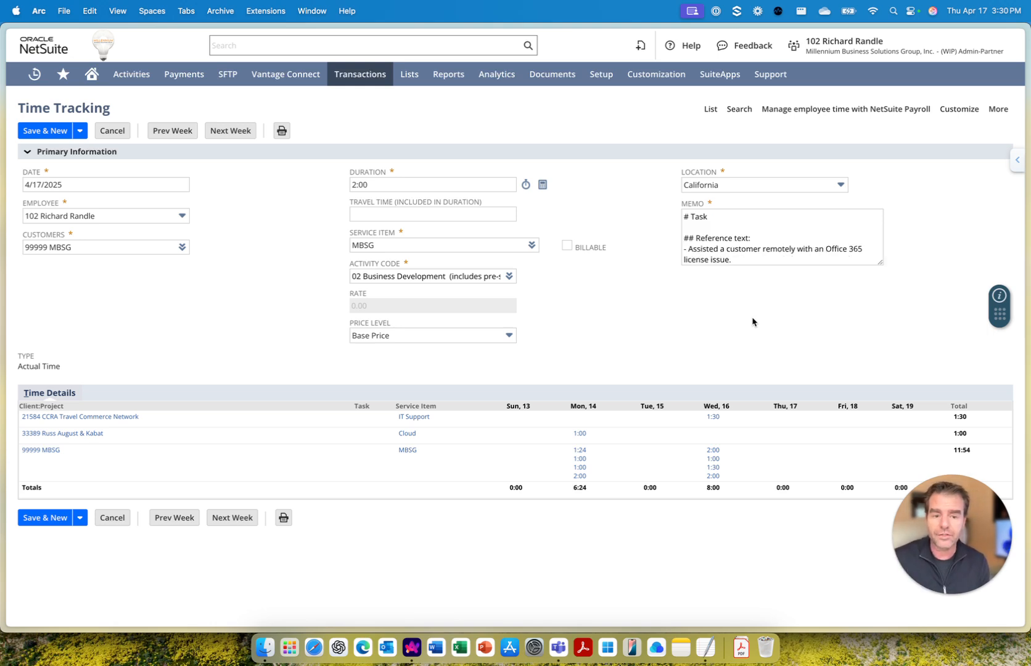
scroll(814, 239, "down", 2)
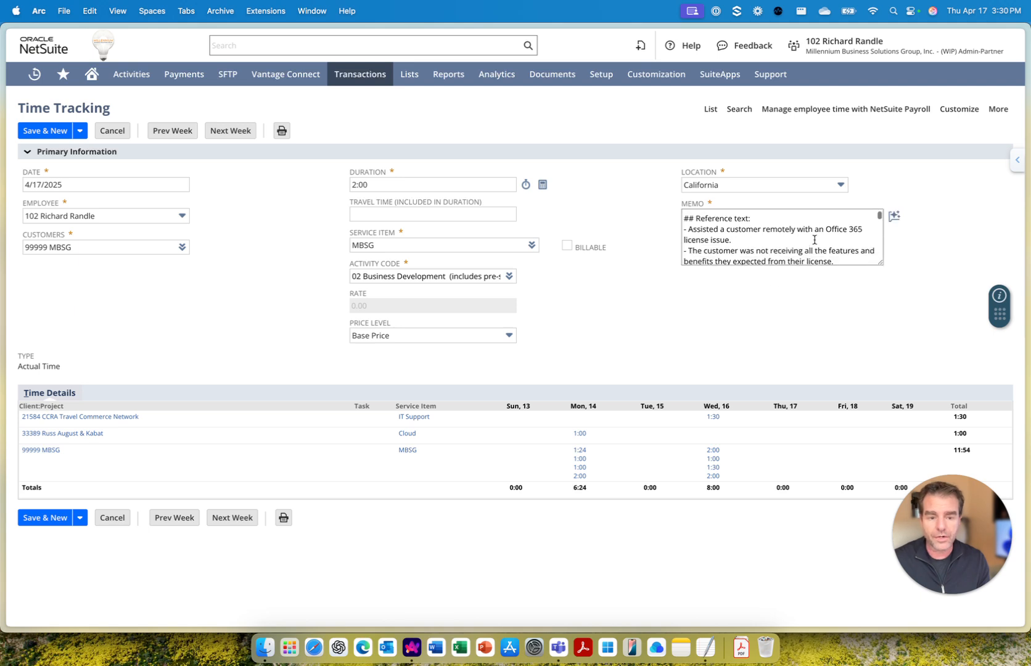
scroll(814, 239, "down", 5)
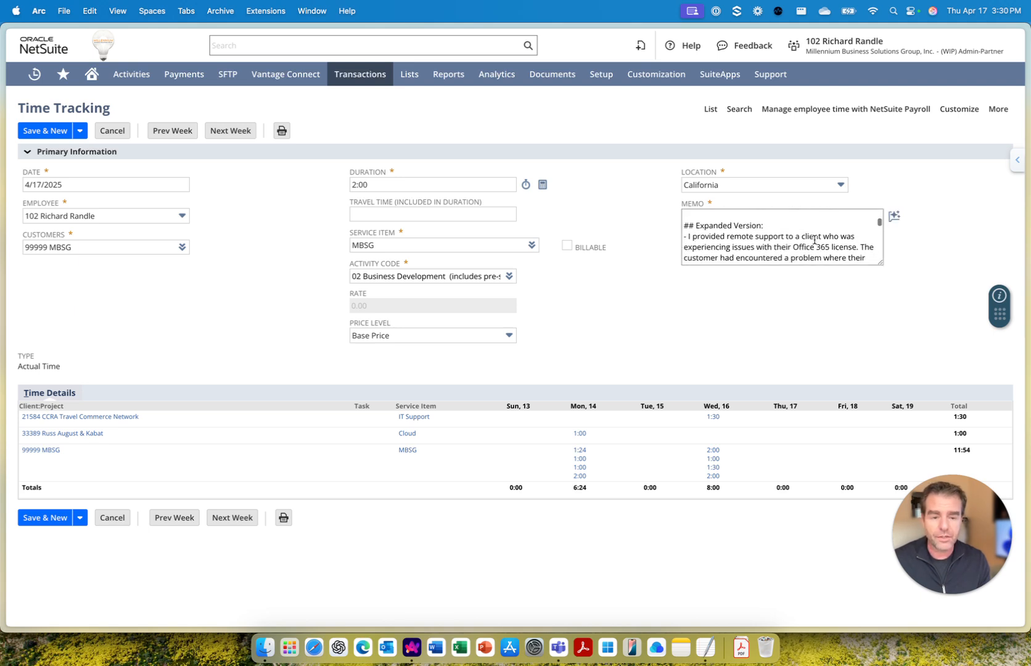